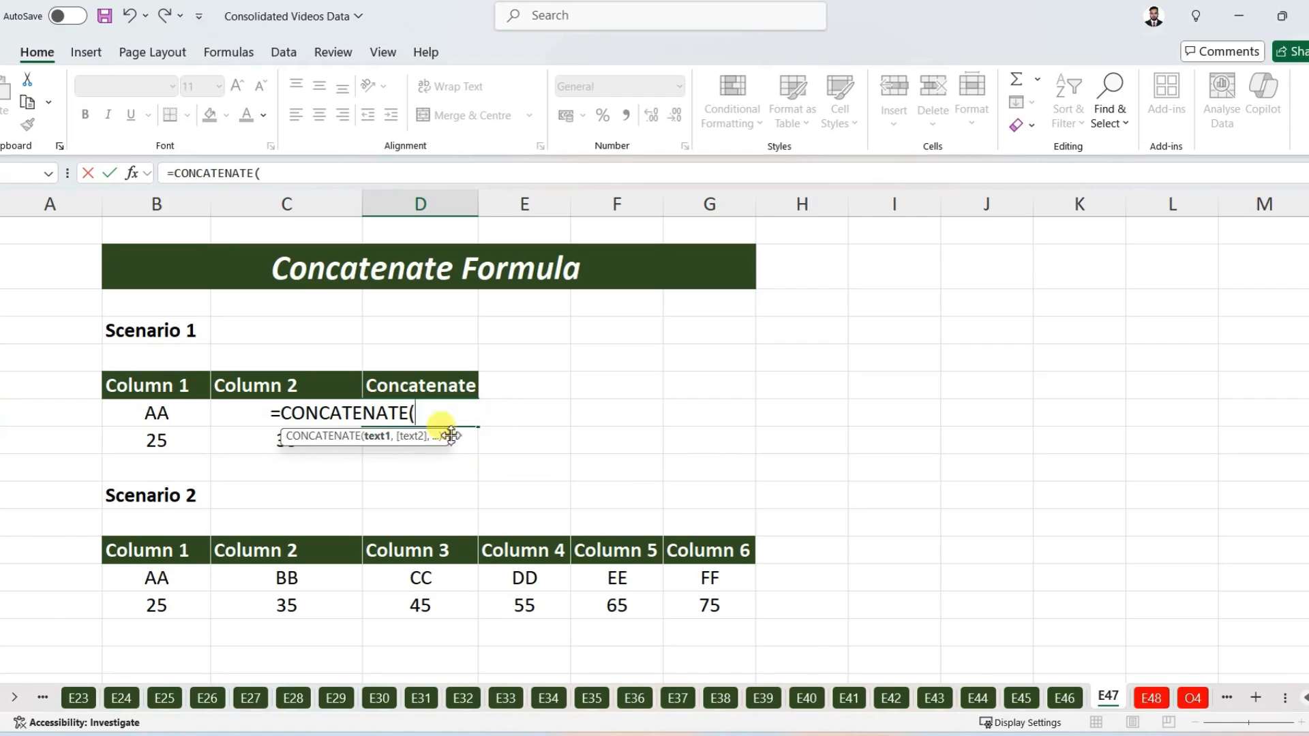
# Step: Complete the formula in D7 to concatenate B7 and C7 with a space between them, and enter it
pyautogui.click(155, 411)
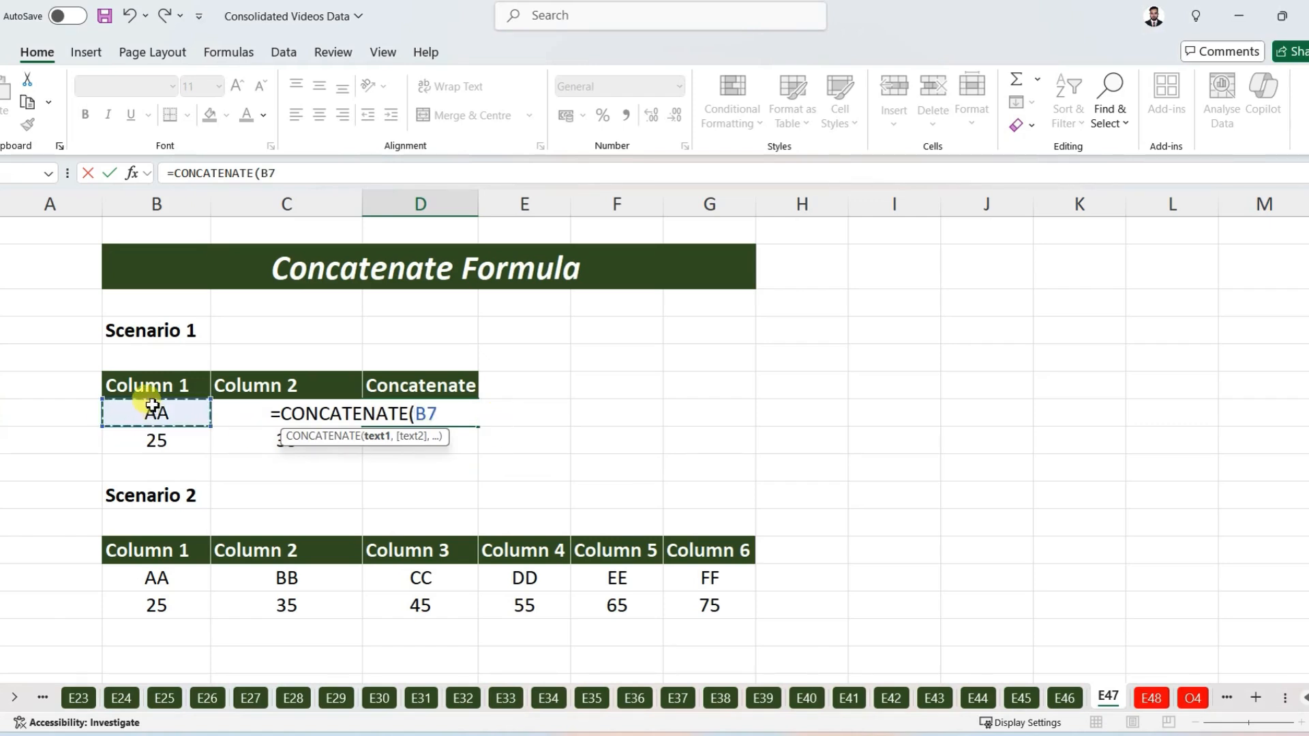
pyautogui.write(',')
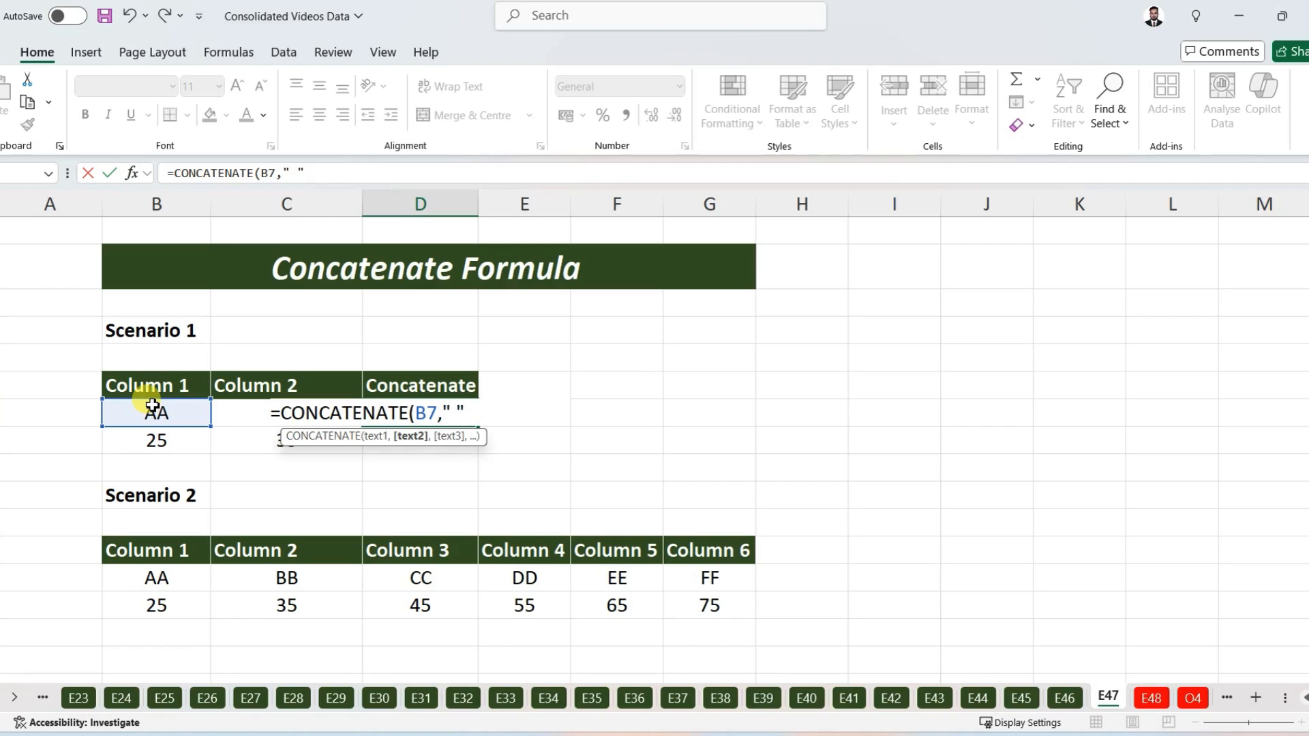
pyautogui.write(',')
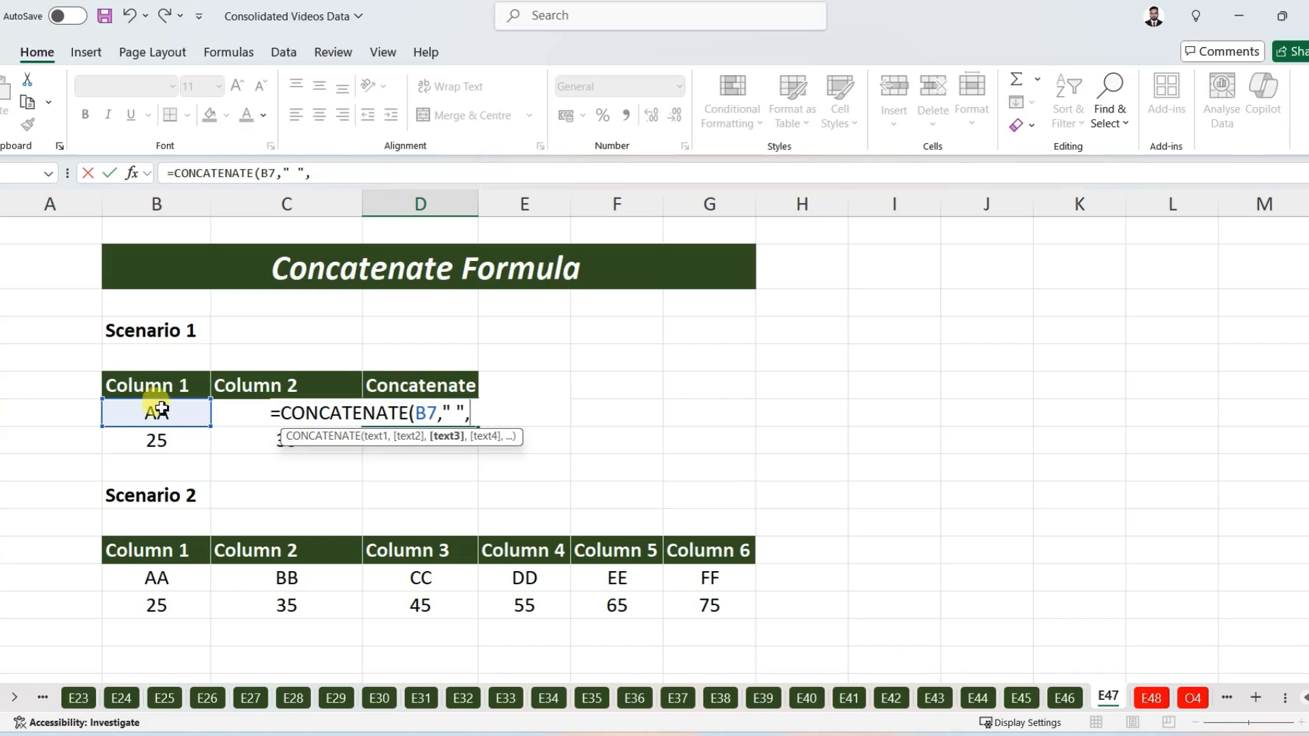
pyautogui.click(240, 413)
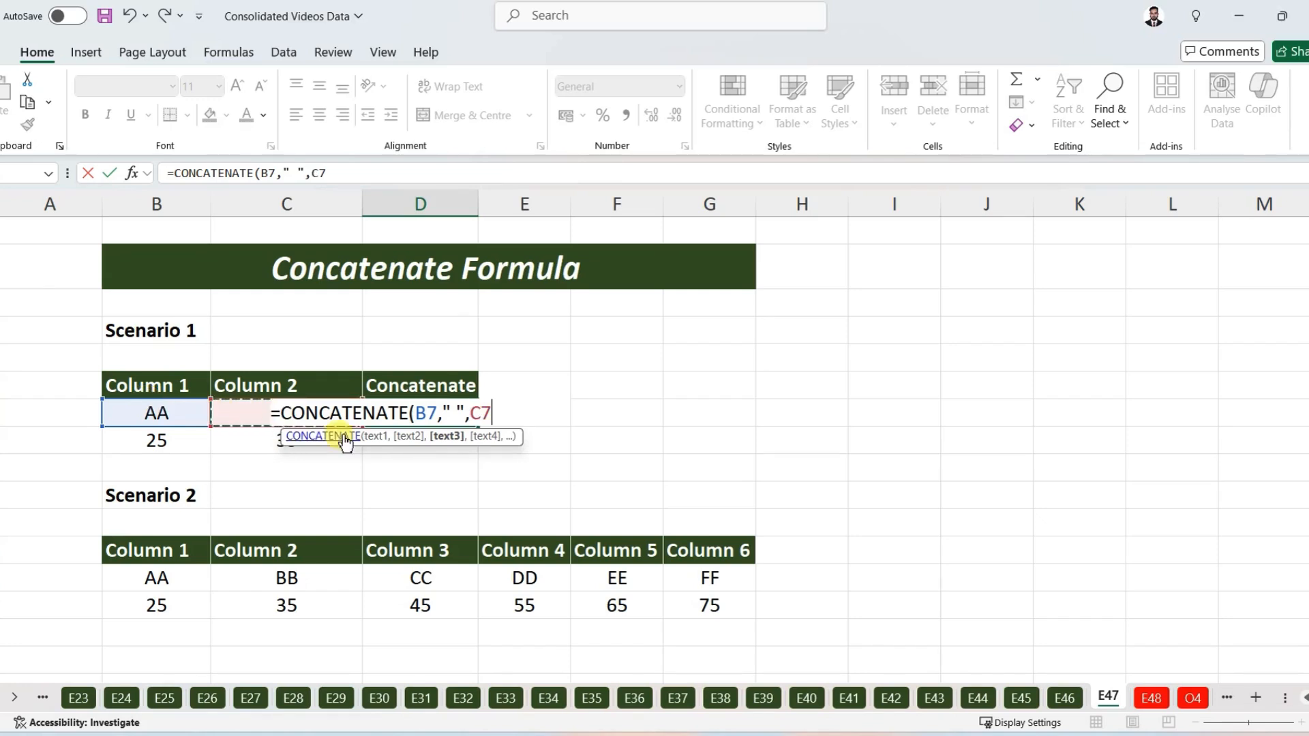
pyautogui.write(')')
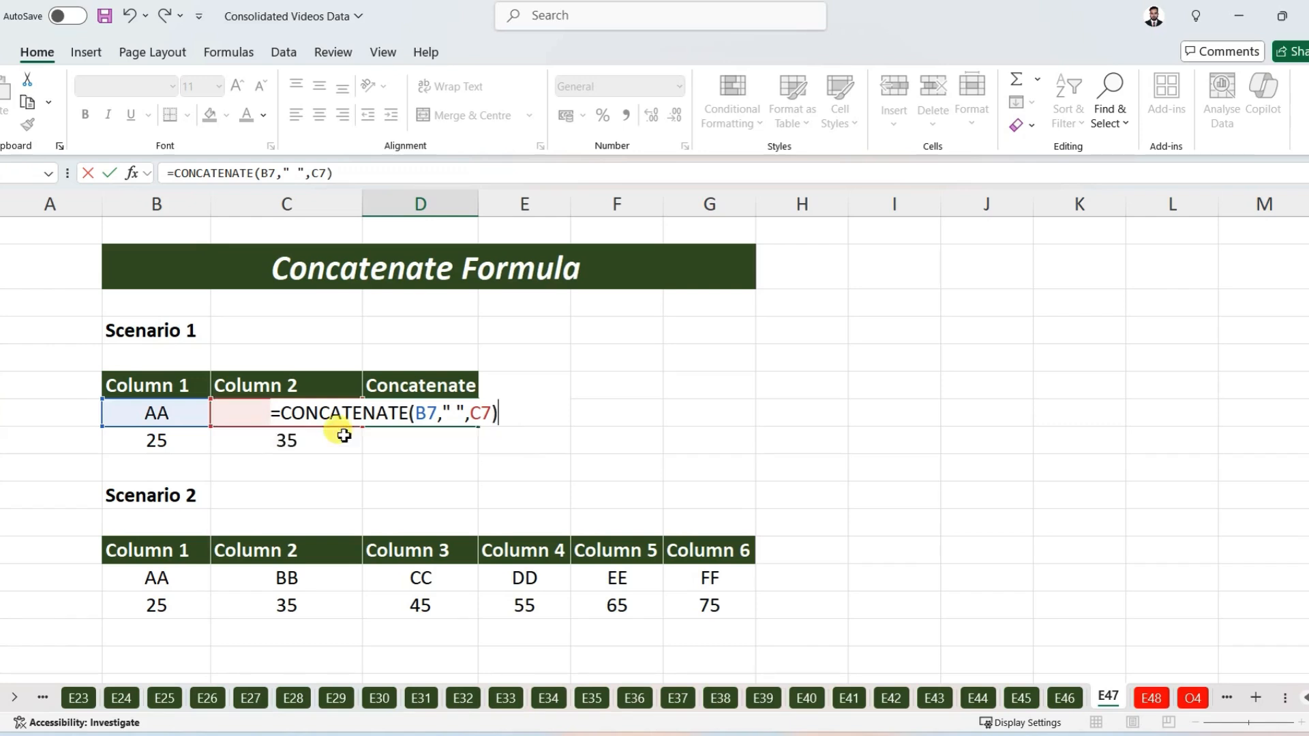
pyautogui.press('Return')
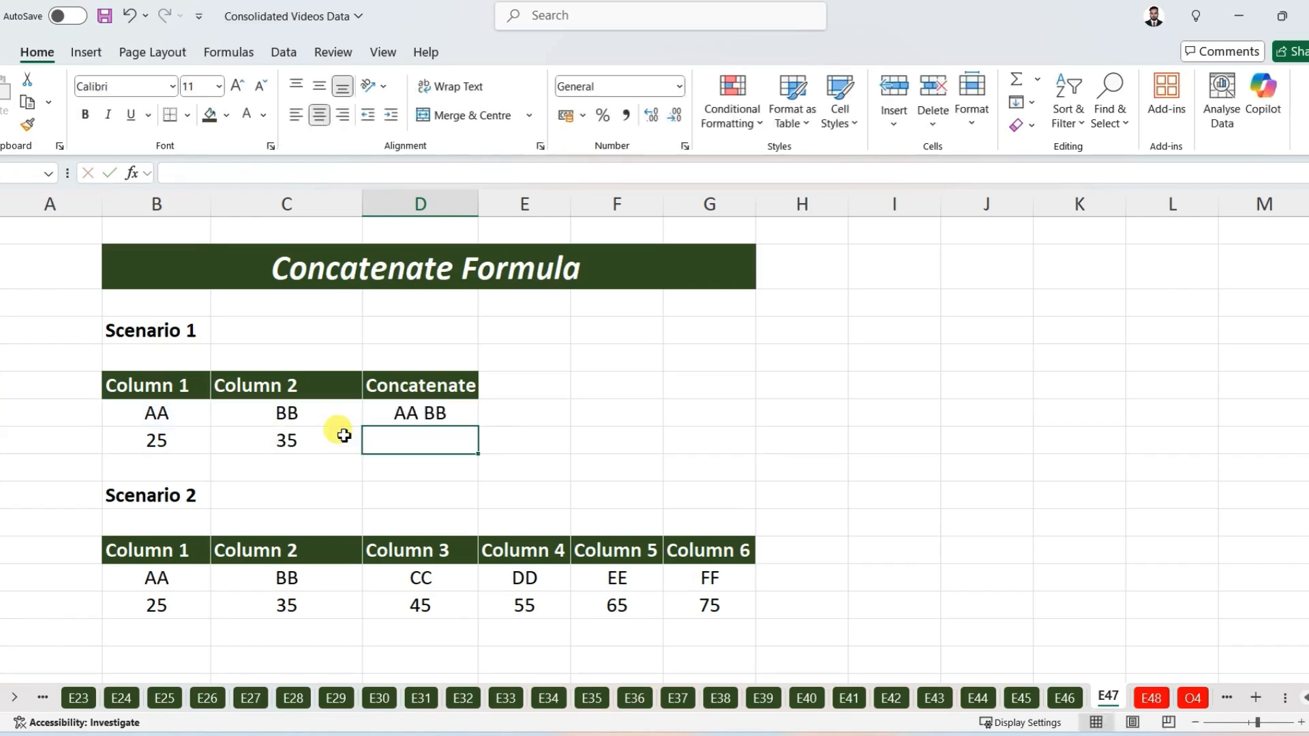
# Step: Copy the concatenate formula from D7 down to D8
pyautogui.click(408, 412)
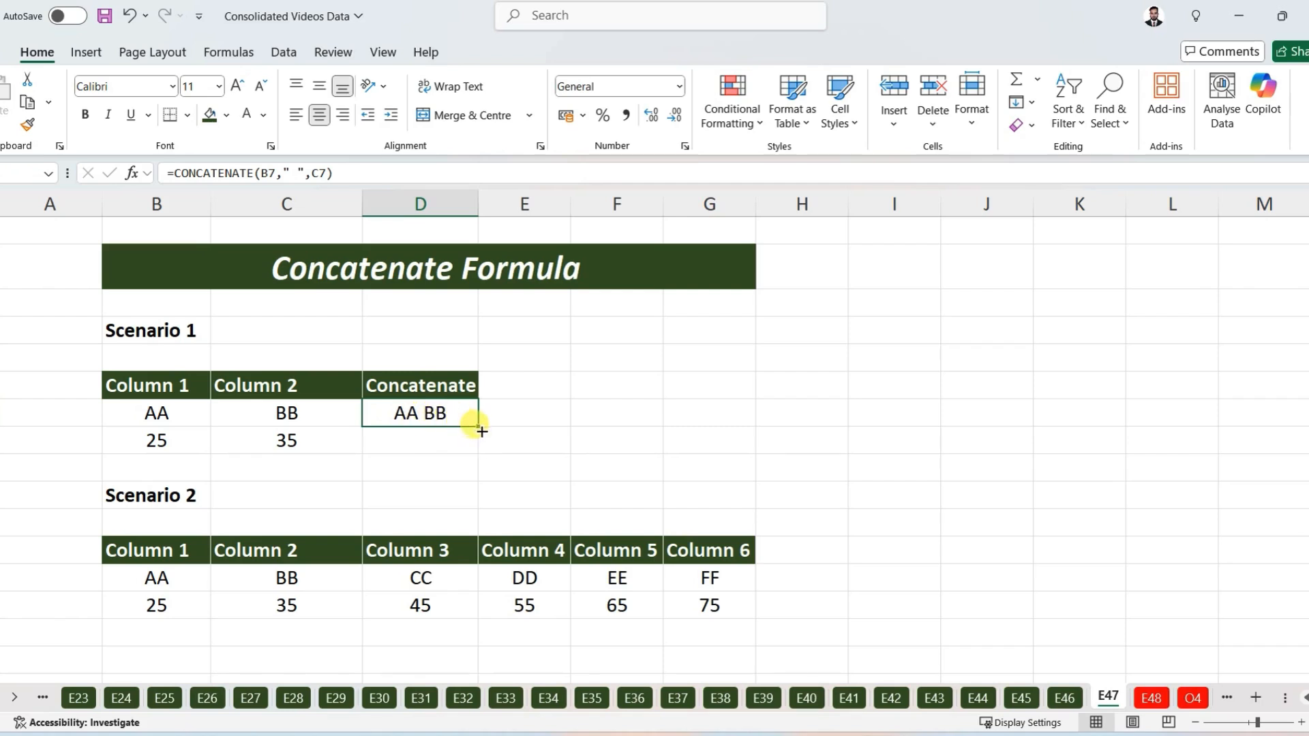
pyautogui.moveTo(480, 431); pyautogui.dragTo(457, 447)
pyautogui.click(434, 441)
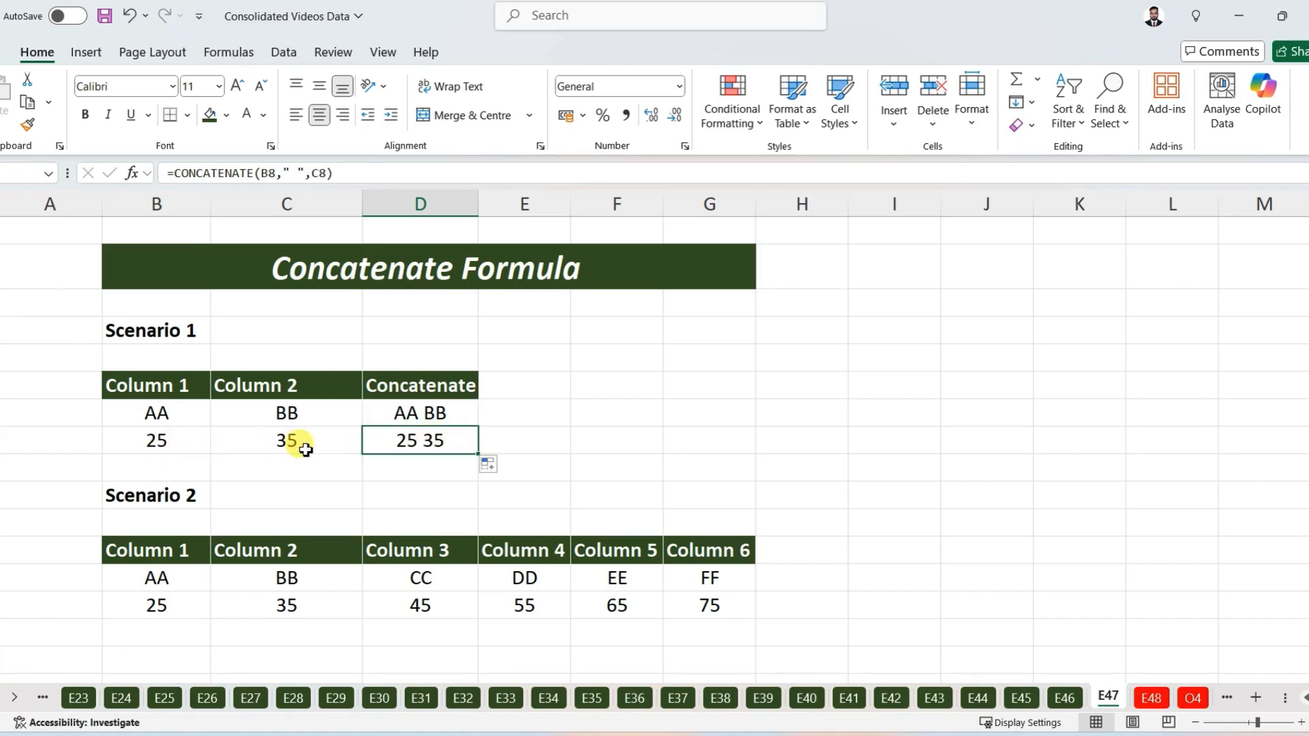
pyautogui.click(40, 501)
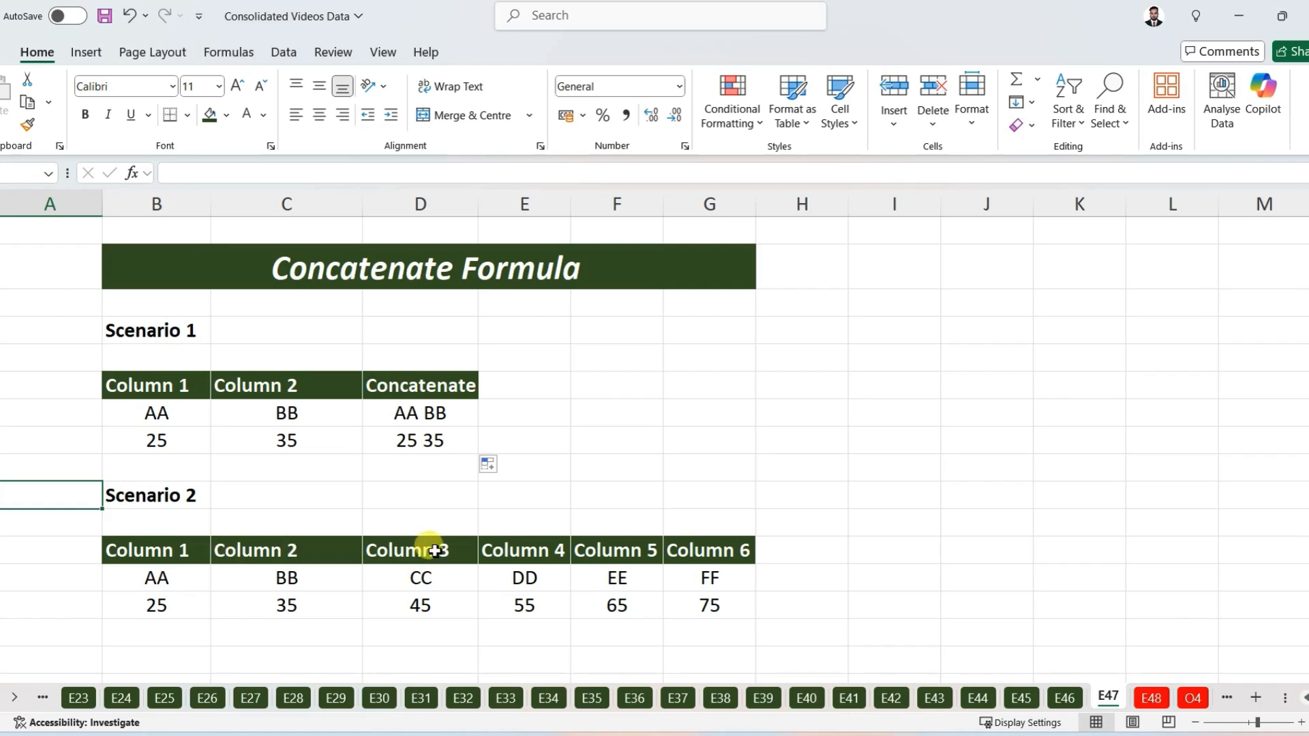
# Step: Start a CONCATENATE formula in H13 with B13 as the first text argument
pyautogui.click(801, 580)
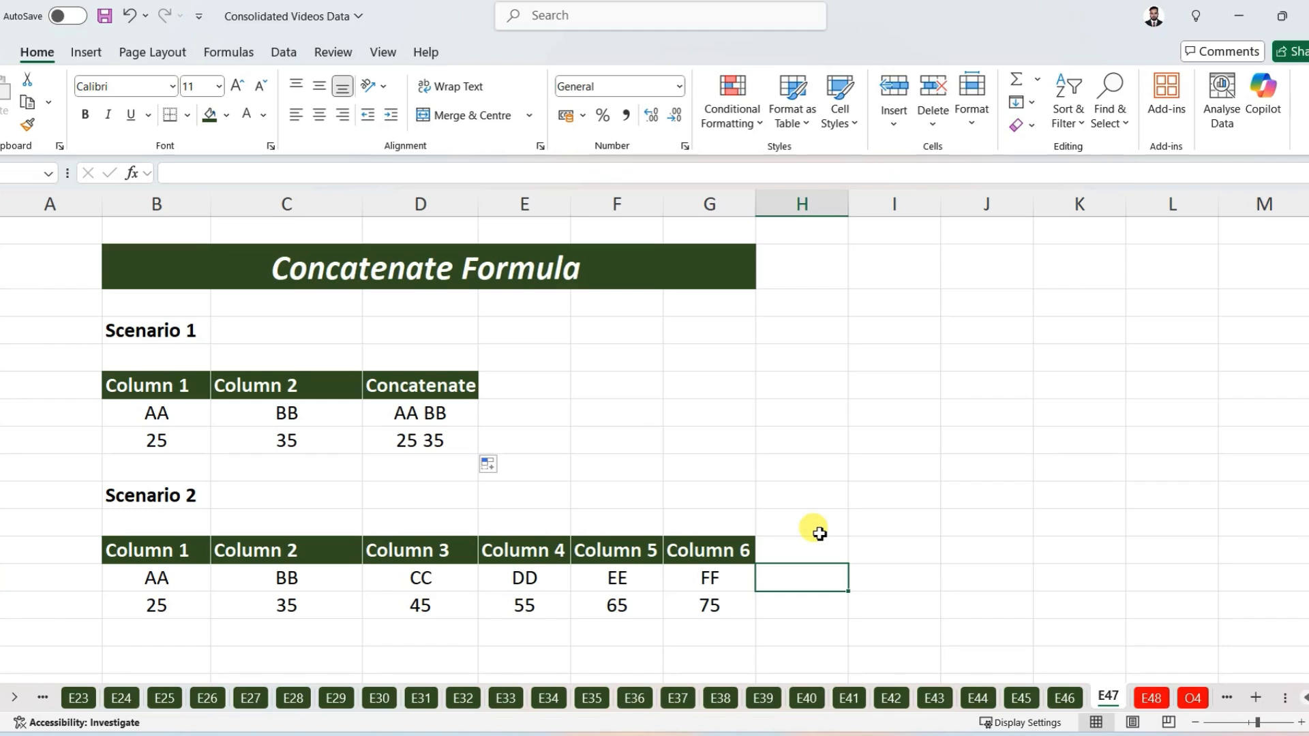
pyautogui.write('=concat')
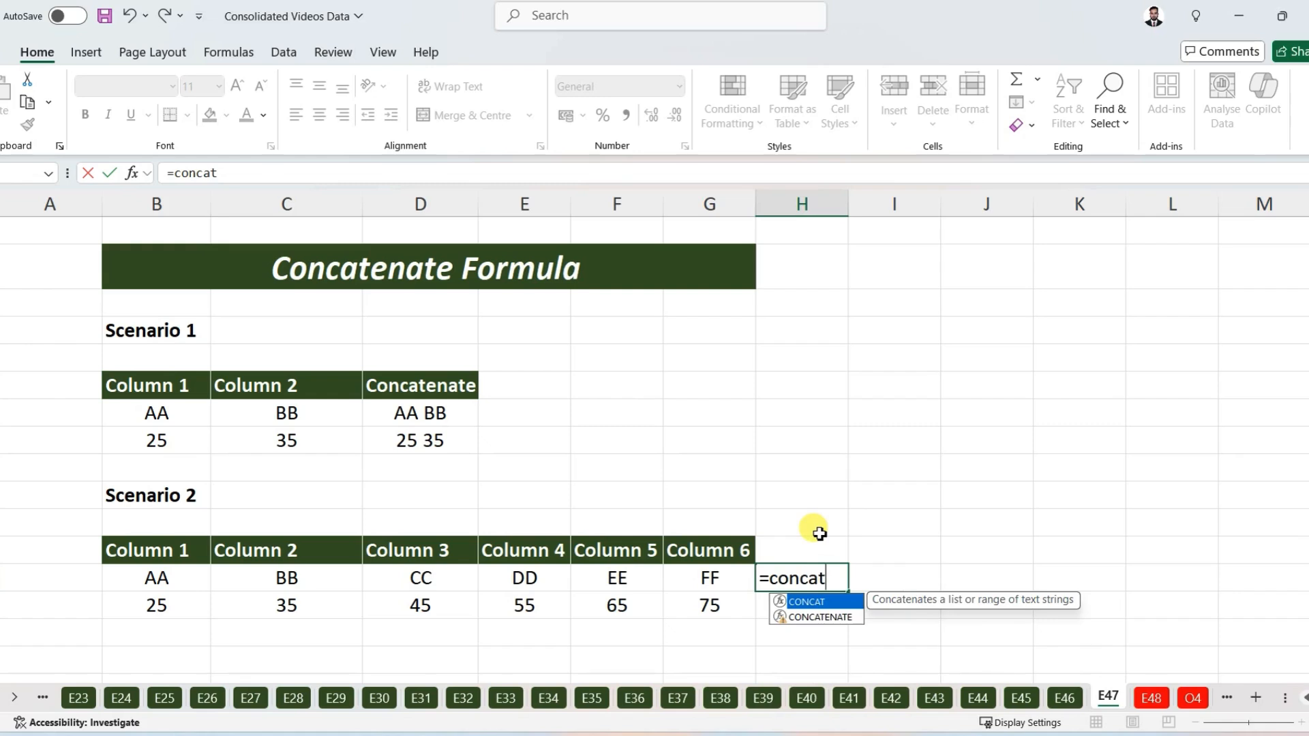
pyautogui.click(818, 615)
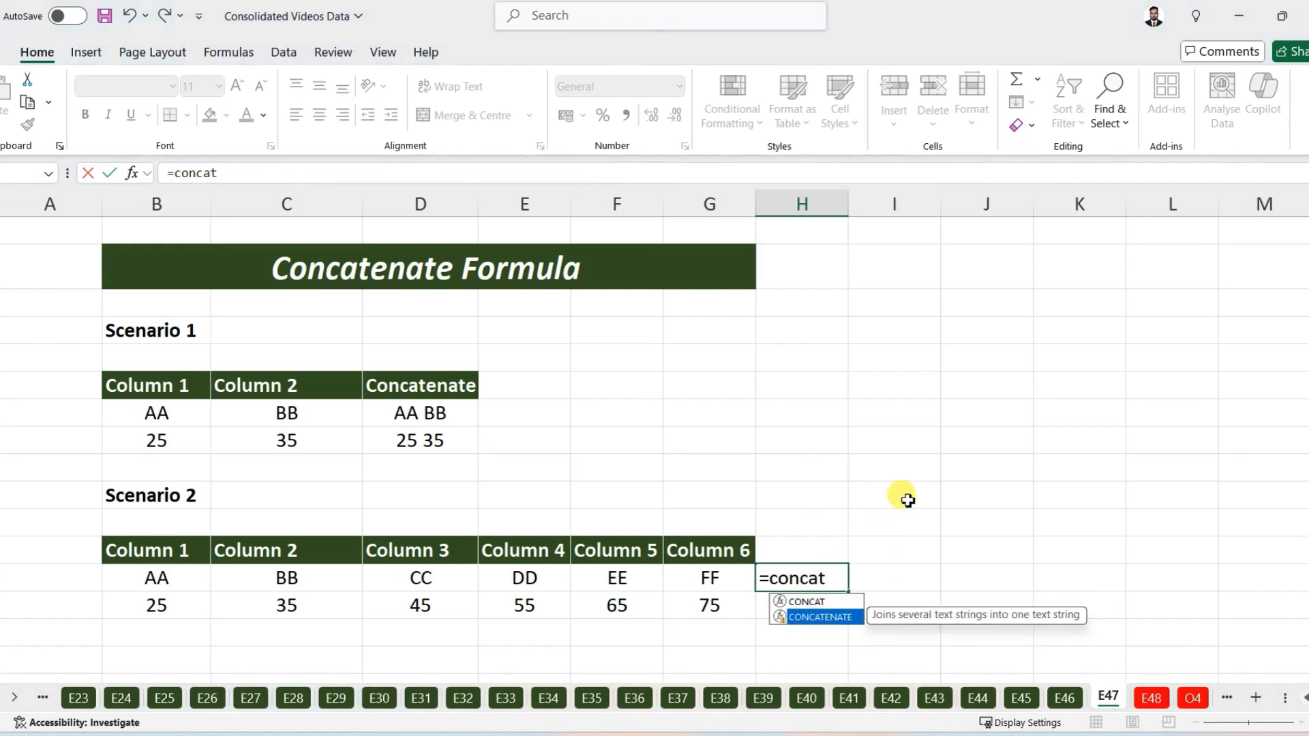
pyautogui.press('Tab')
pyautogui.scroll(-1, 952, 496)
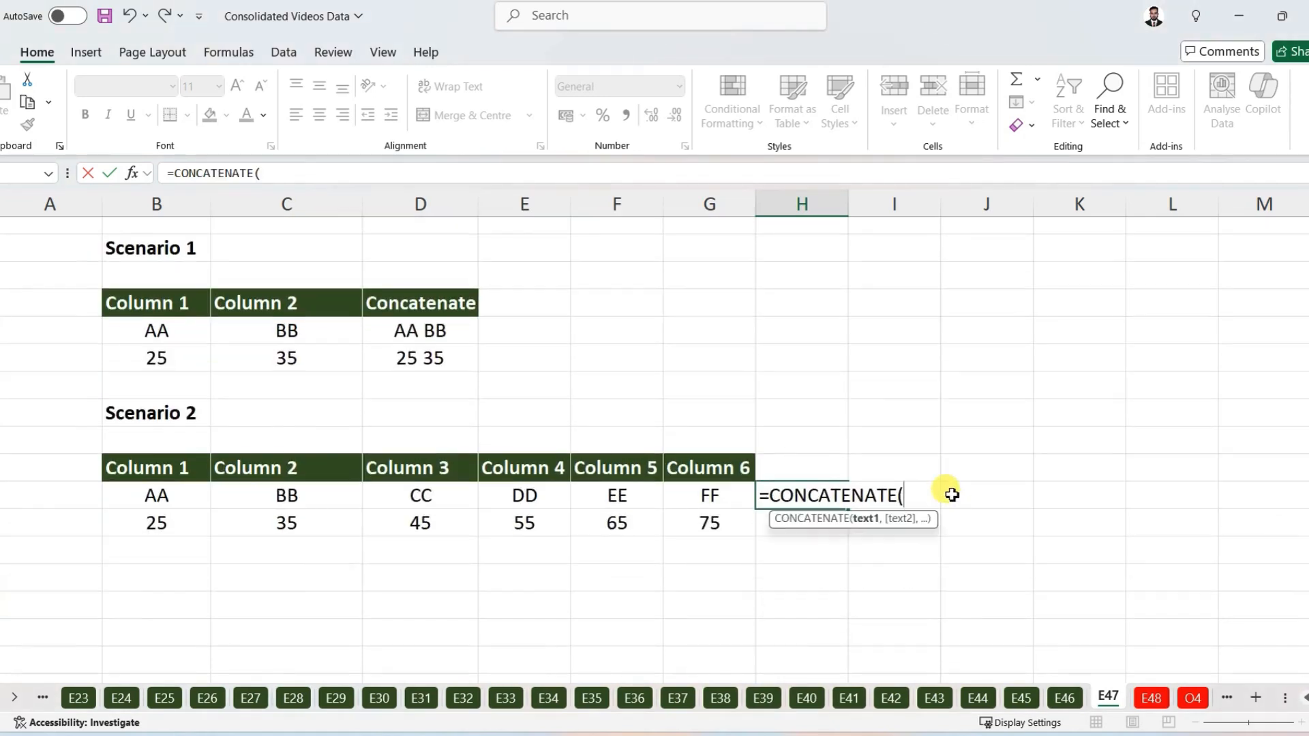
pyautogui.click(163, 496)
# Step: Add comma separators "," and the C13 and D13 references to the formula
pyautogui.write(',",')
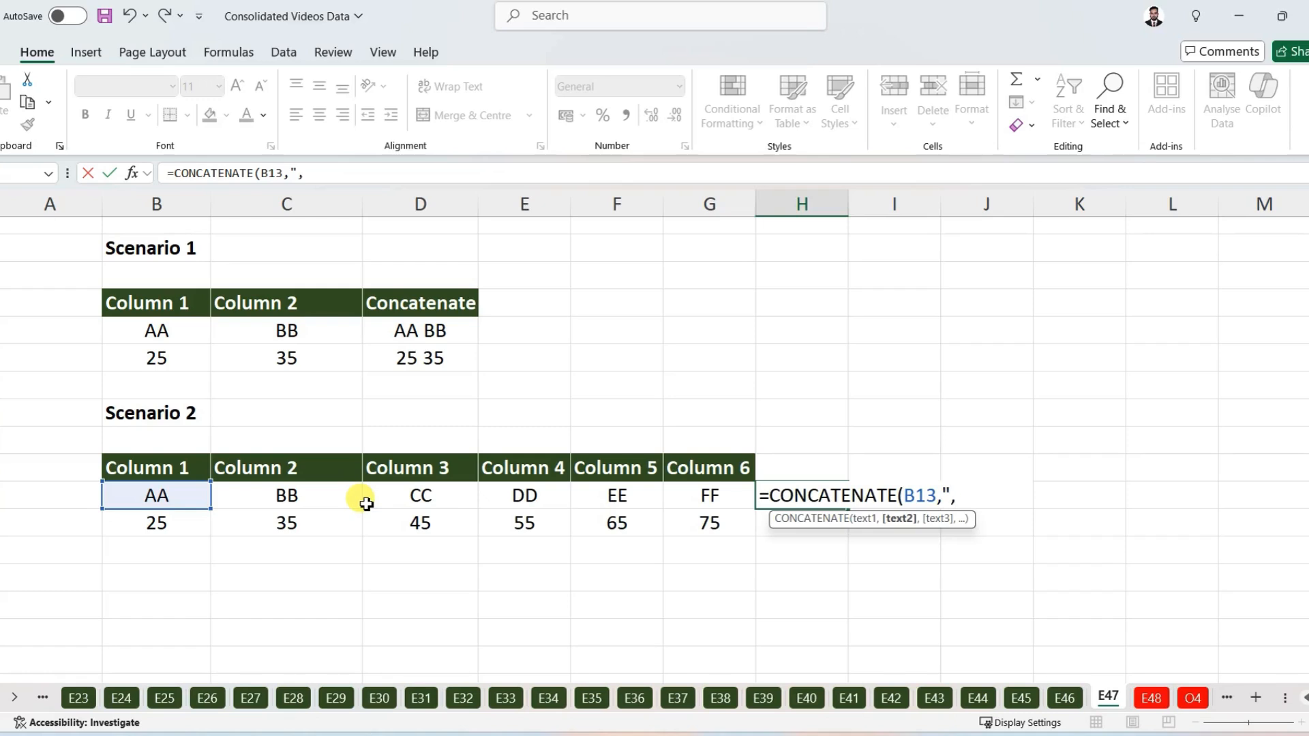
pyautogui.write('",')
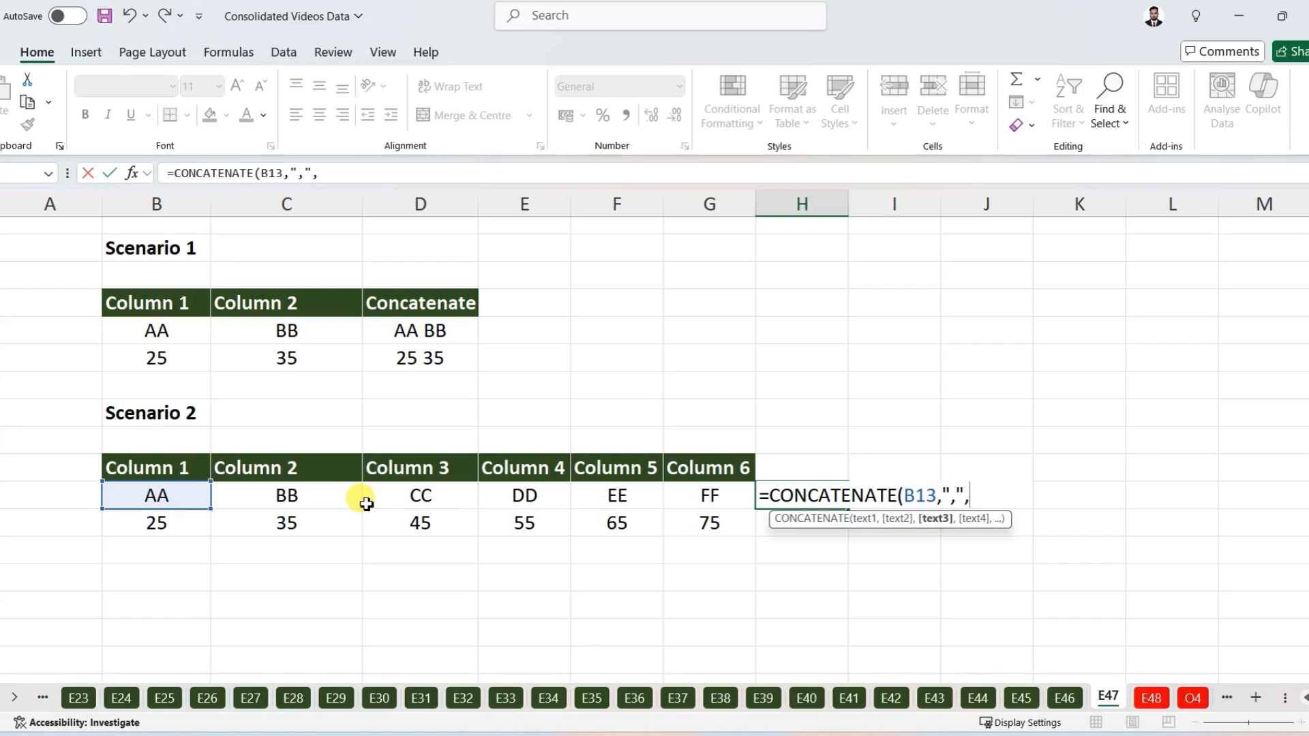
pyautogui.click(283, 497)
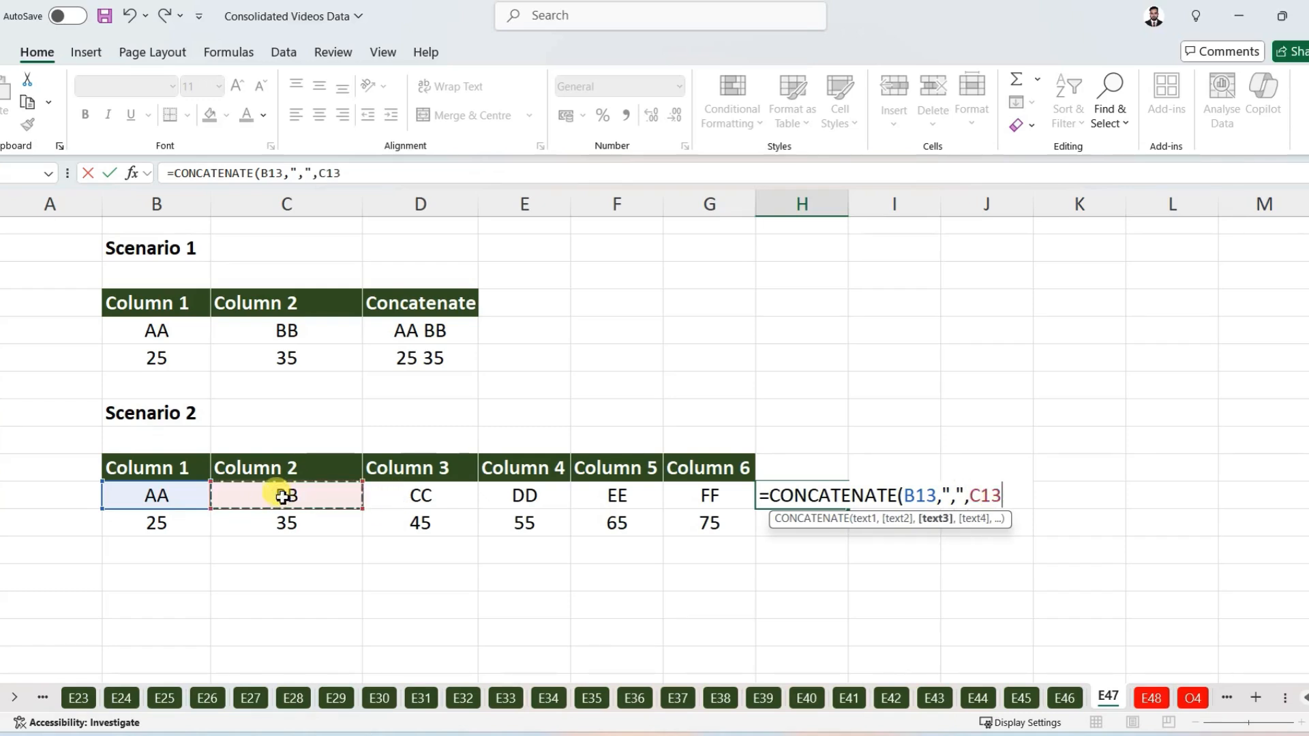
pyautogui.write(',')
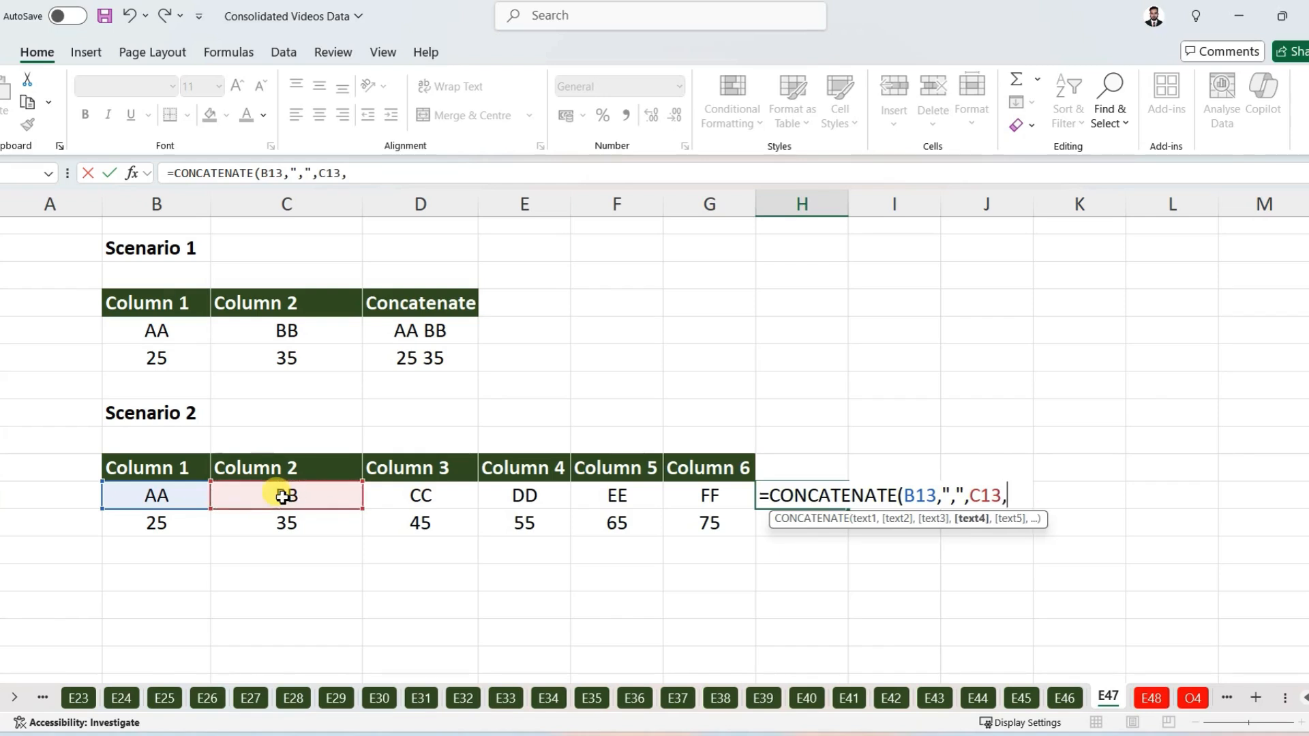
pyautogui.write('",",')
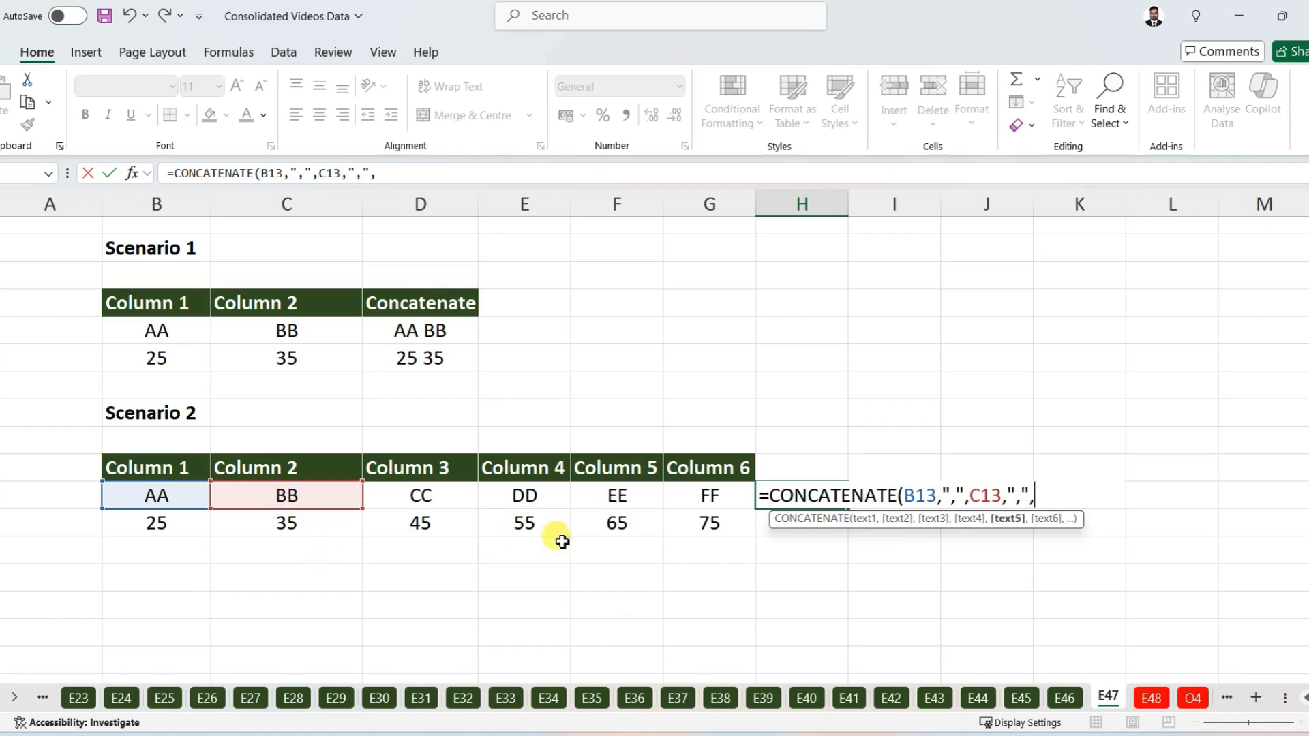
pyautogui.click(431, 497)
pyautogui.write(',')
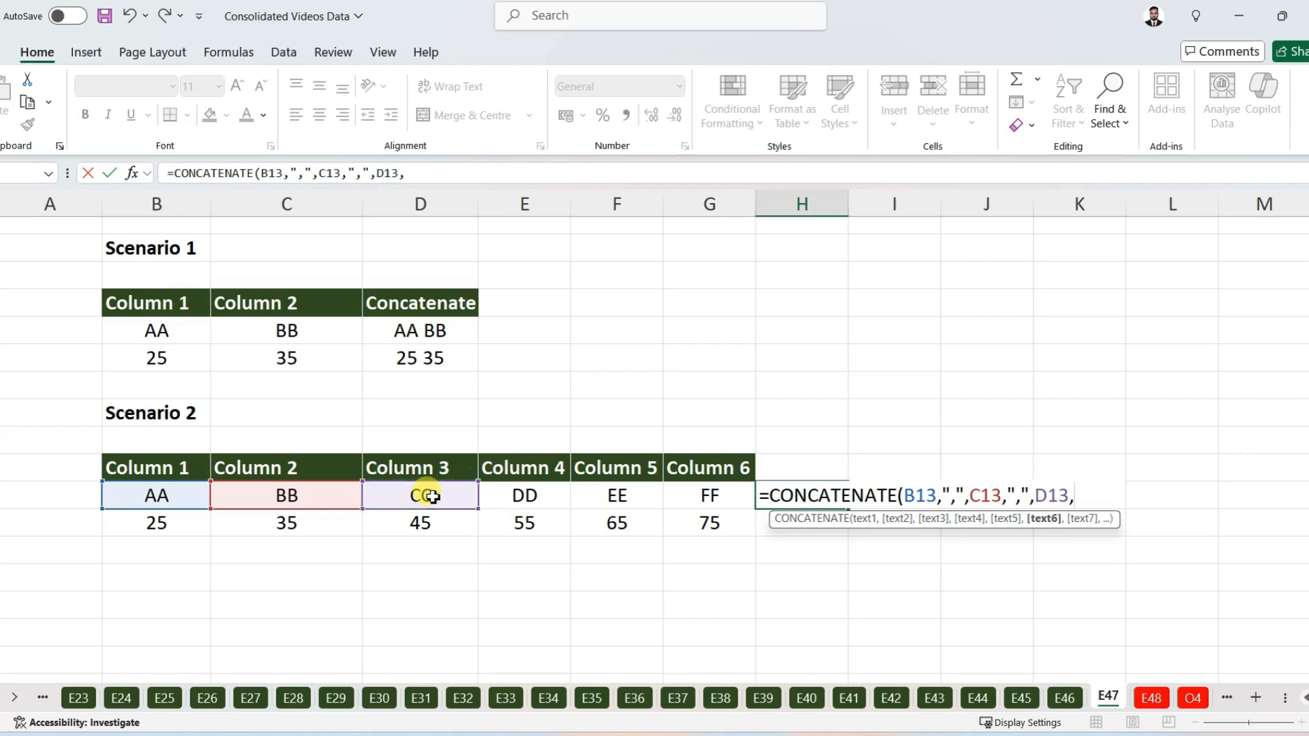
pyautogui.write('",",')
# Step: Add further "," separators and the E13 and F13 references to the formula
pyautogui.click(522, 493)
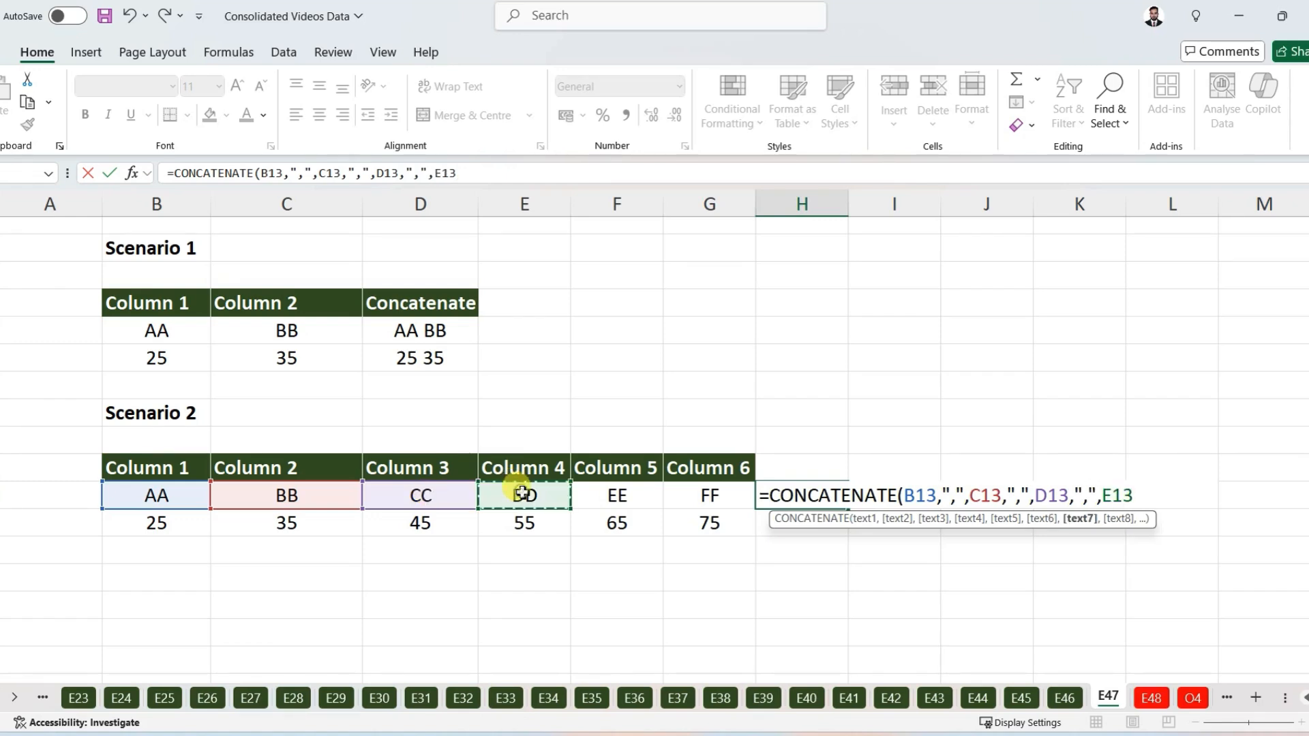
pyautogui.write(',"')
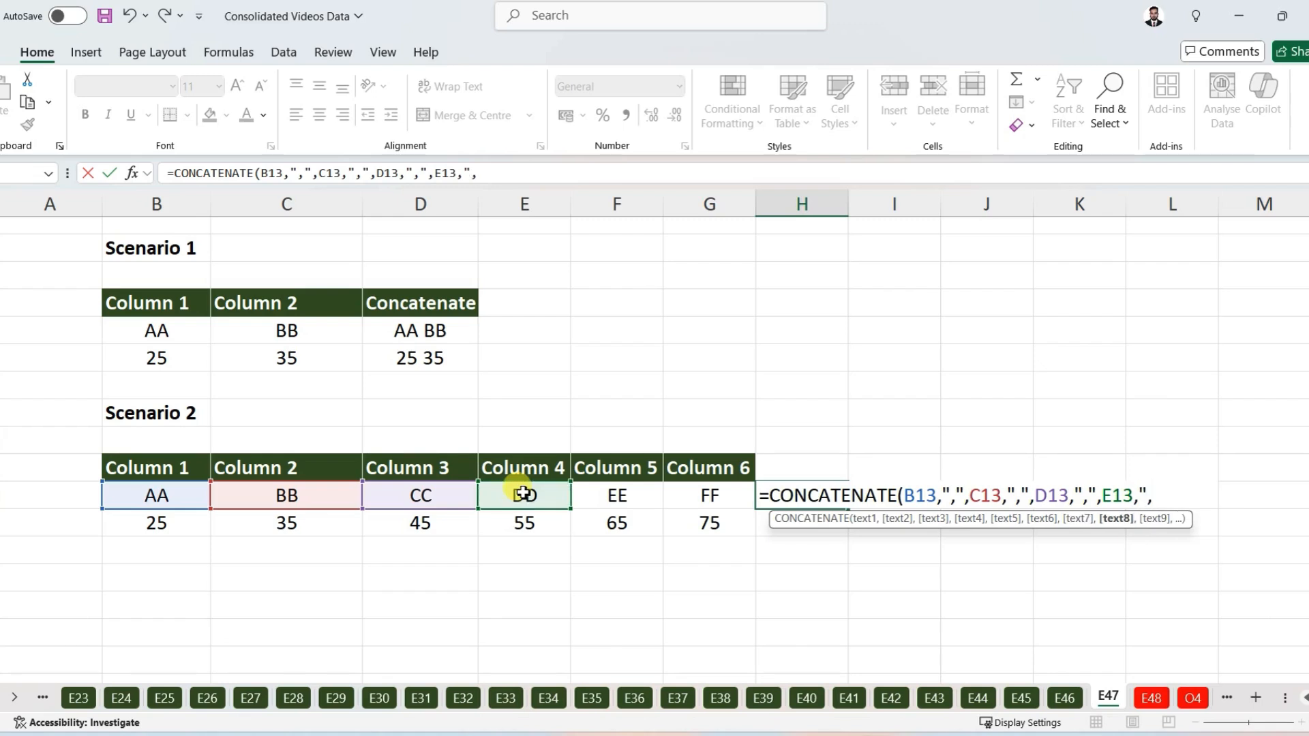
pyautogui.write(',",')
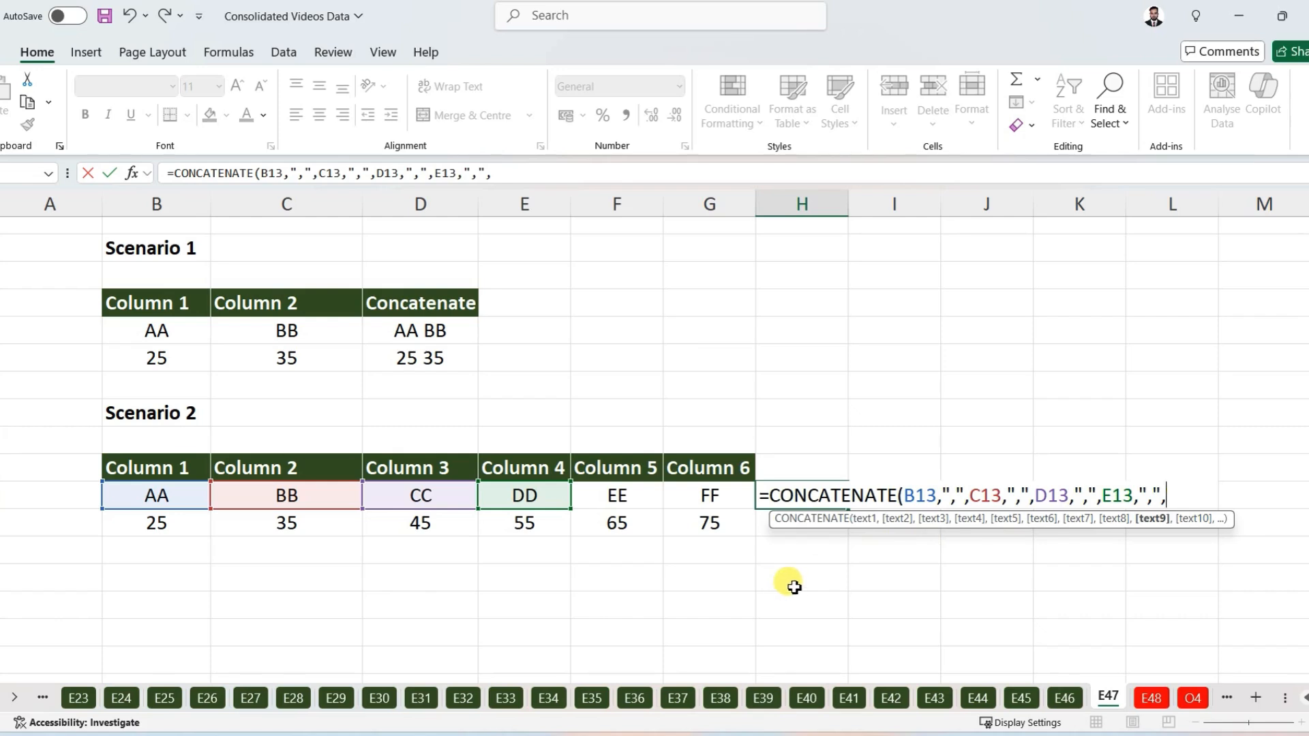
pyautogui.click(616, 490)
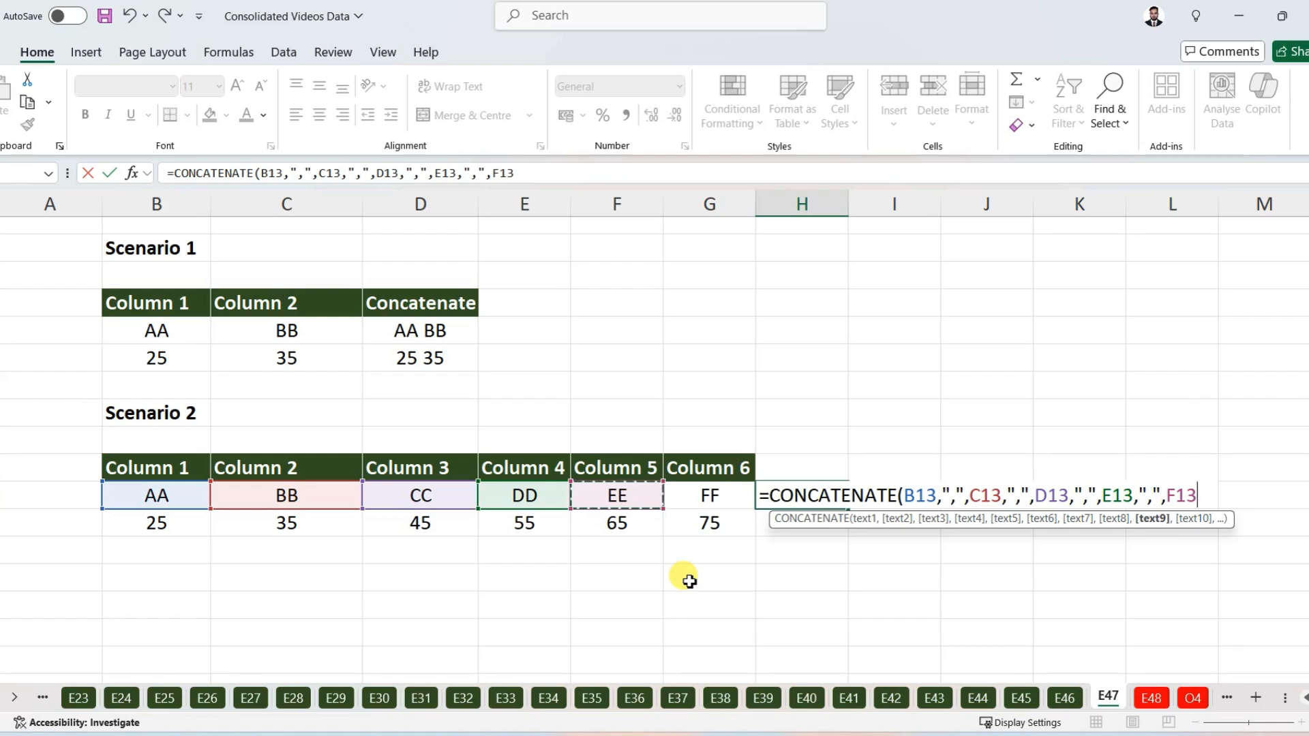
# Step: Finish the formula with a last "," separator and G13, closing the bracket and entering it
pyautogui.write(',",",C13,')
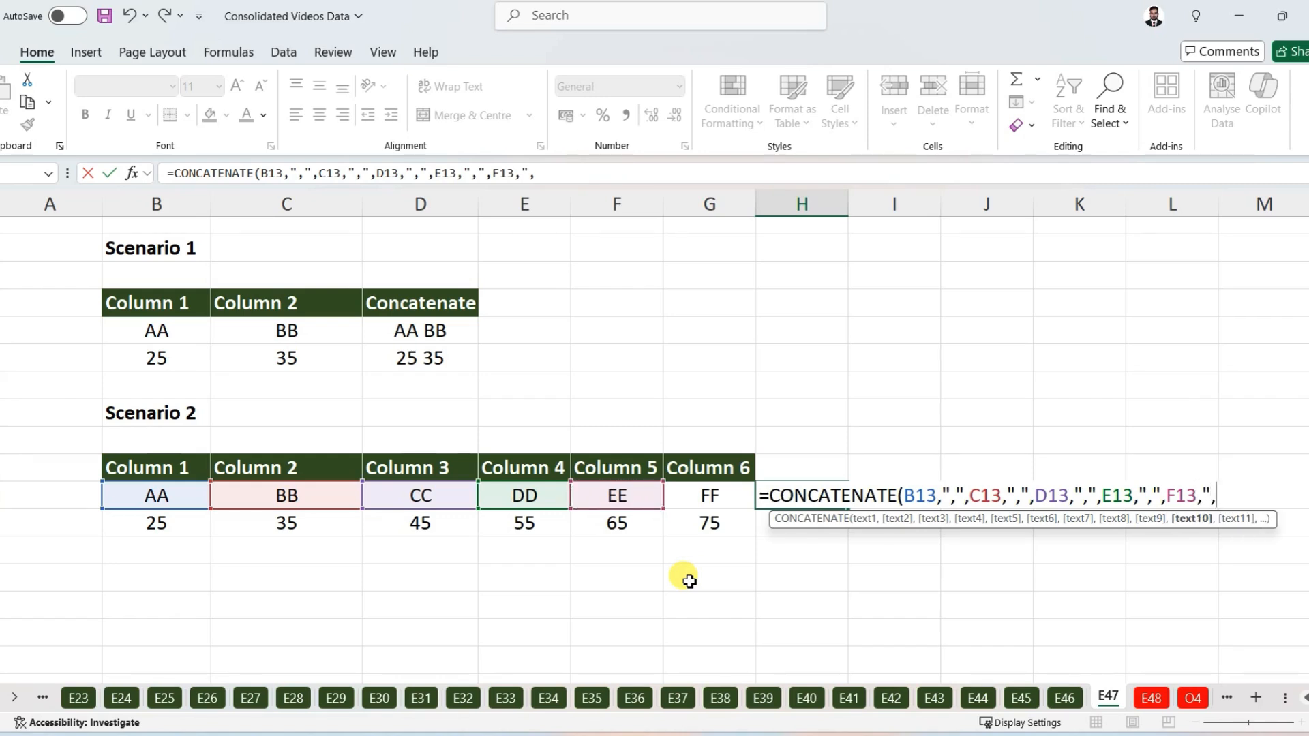
pyautogui.write('",')
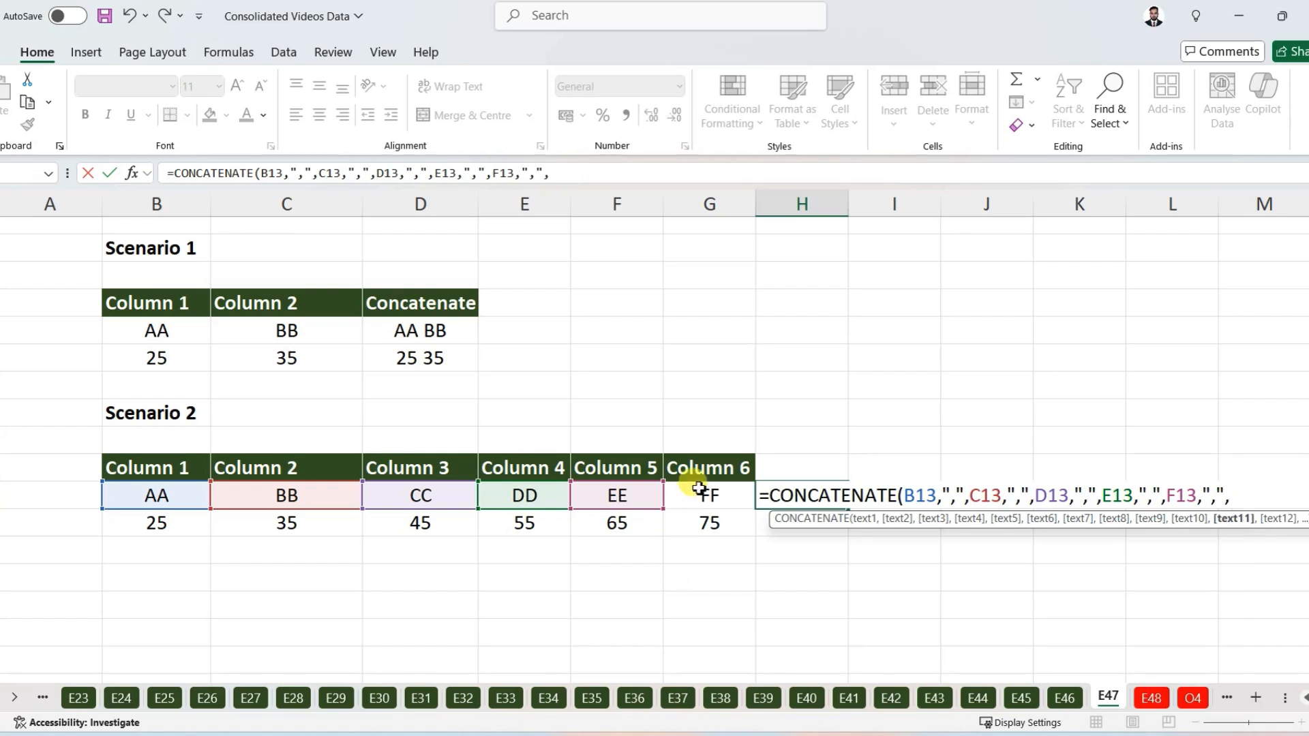
pyautogui.click(711, 495)
pyautogui.write(')')
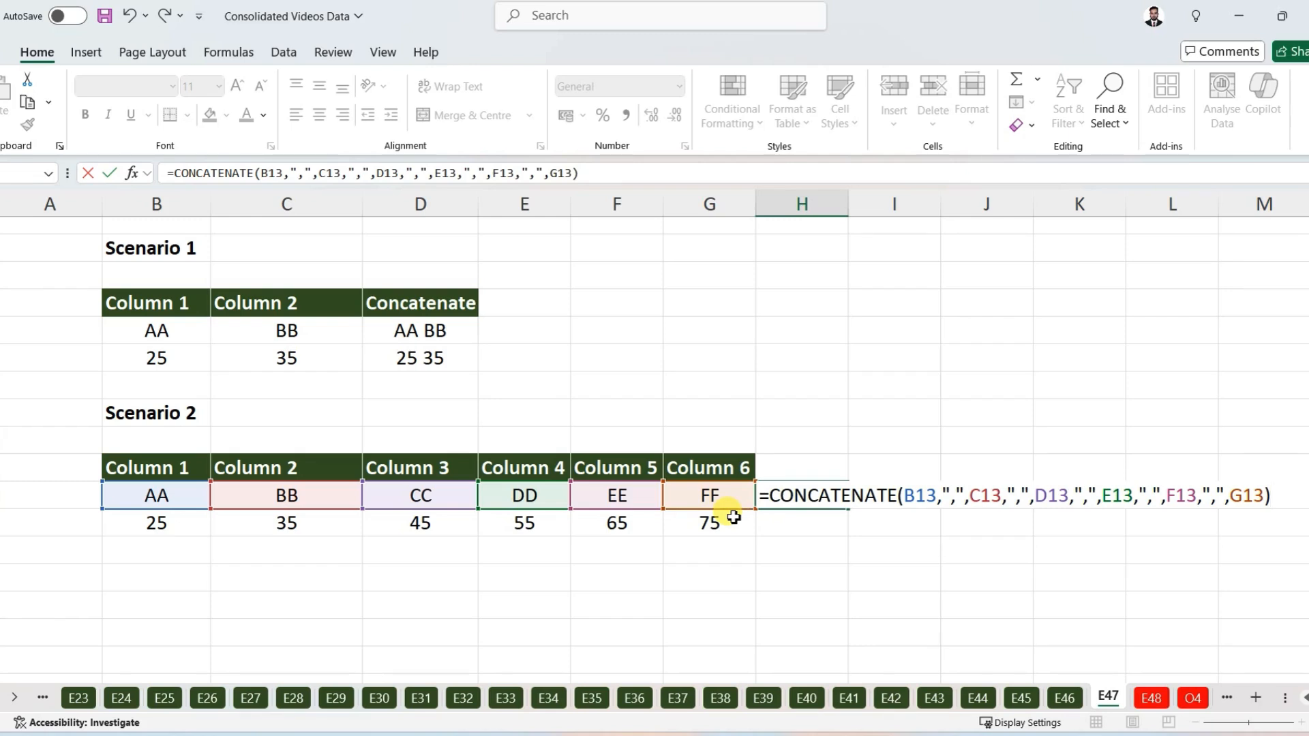
pyautogui.press('Return')
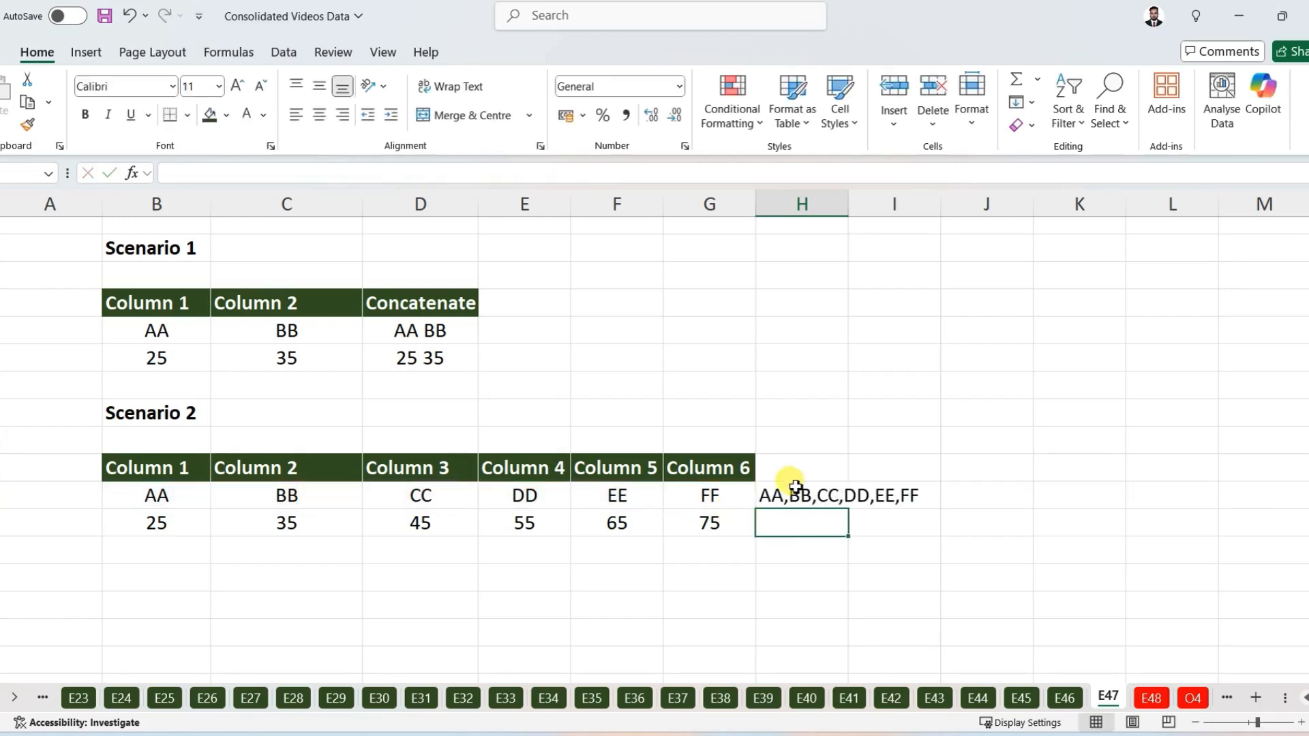
# Step: Autofit column H and fill the H13 formula down to H14
pyautogui.click(788, 494)
pyautogui.doubleClick(848, 213)
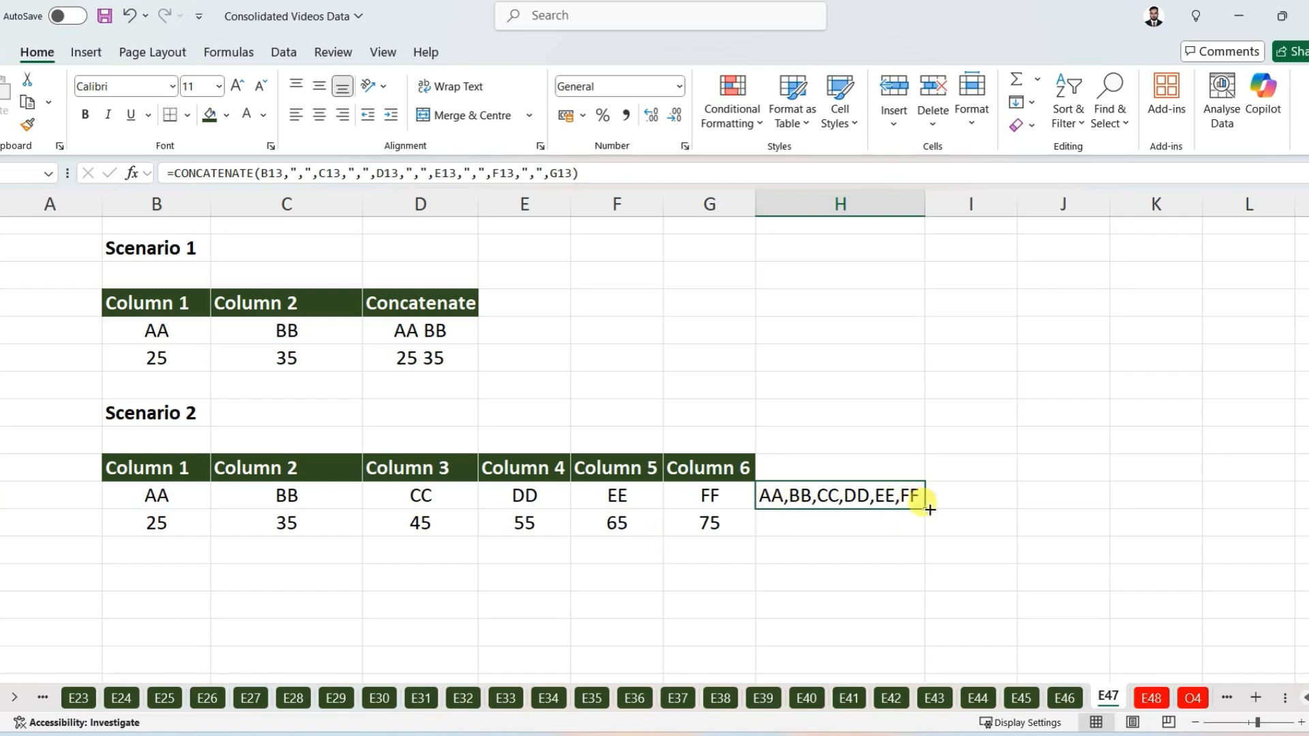
pyautogui.moveTo(930, 509); pyautogui.dragTo(927, 535)
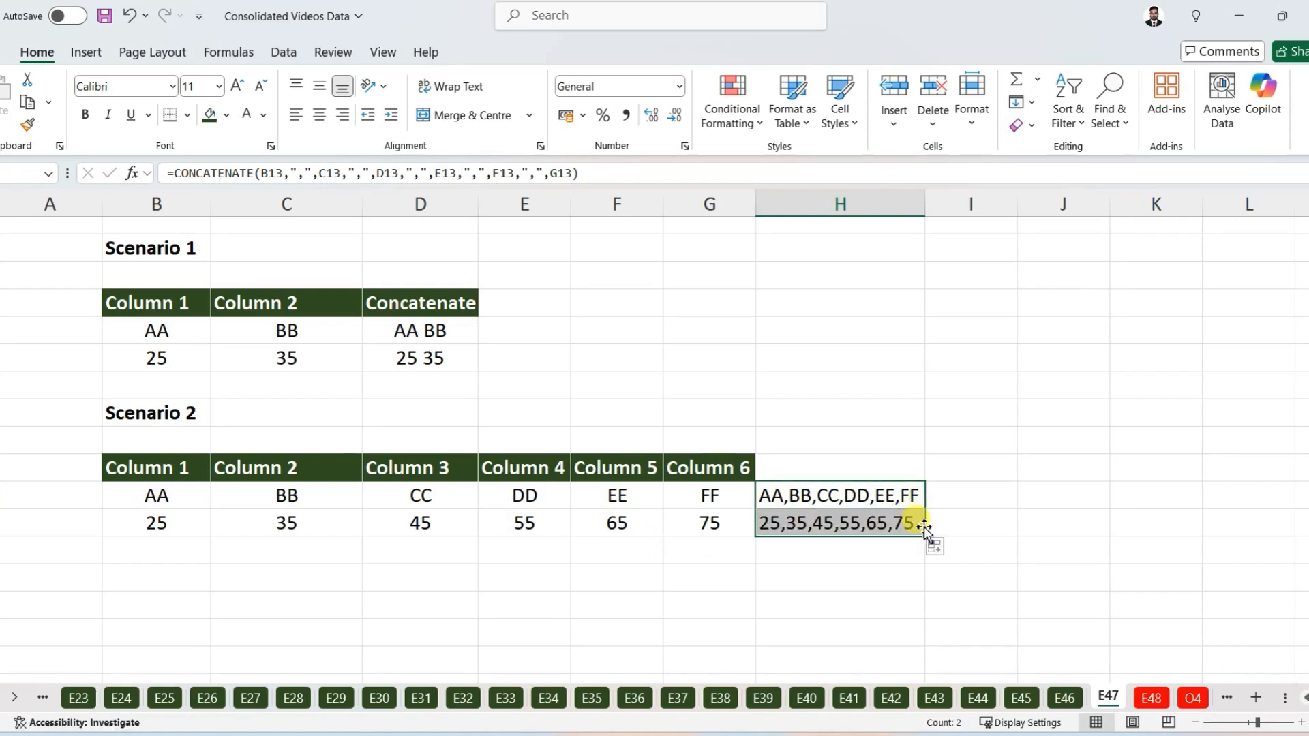
pyautogui.click(851, 539)
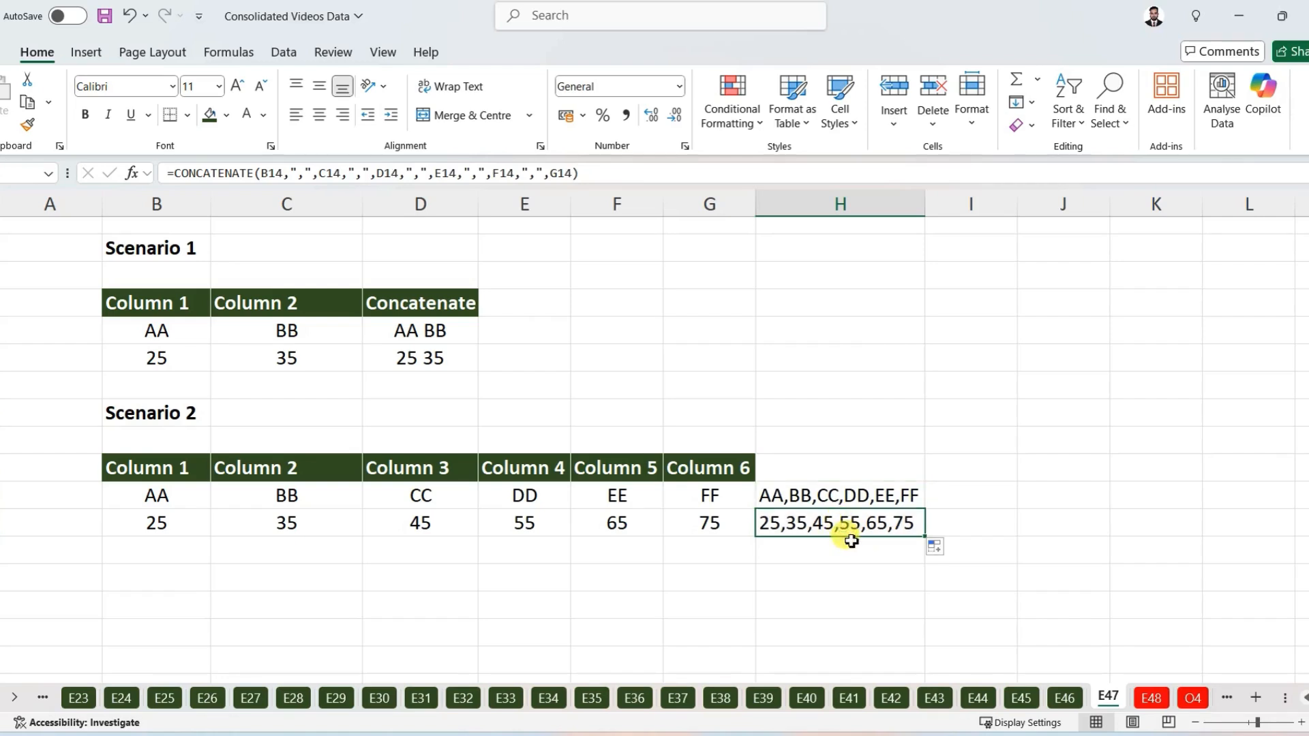
# Step: Open the H13 formula to review its arguments and separators
pyautogui.click(784, 497)
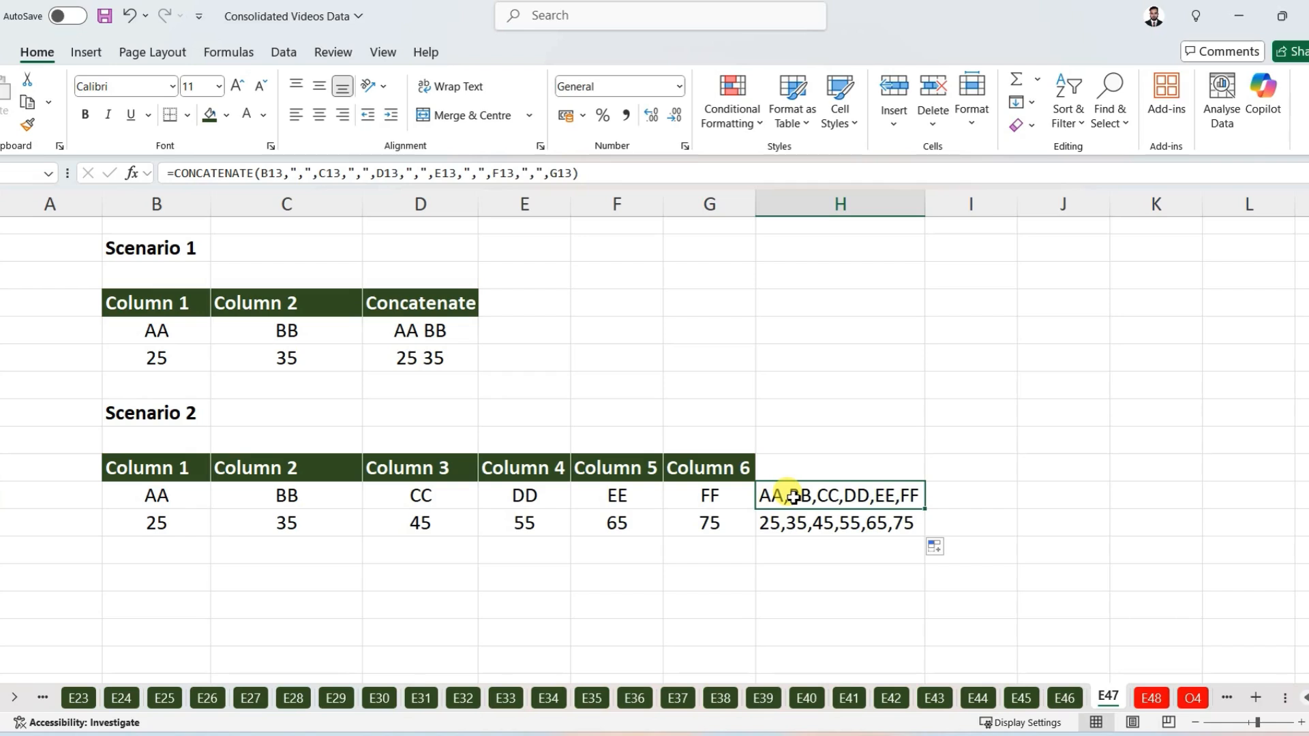
pyautogui.doubleClick(793, 497)
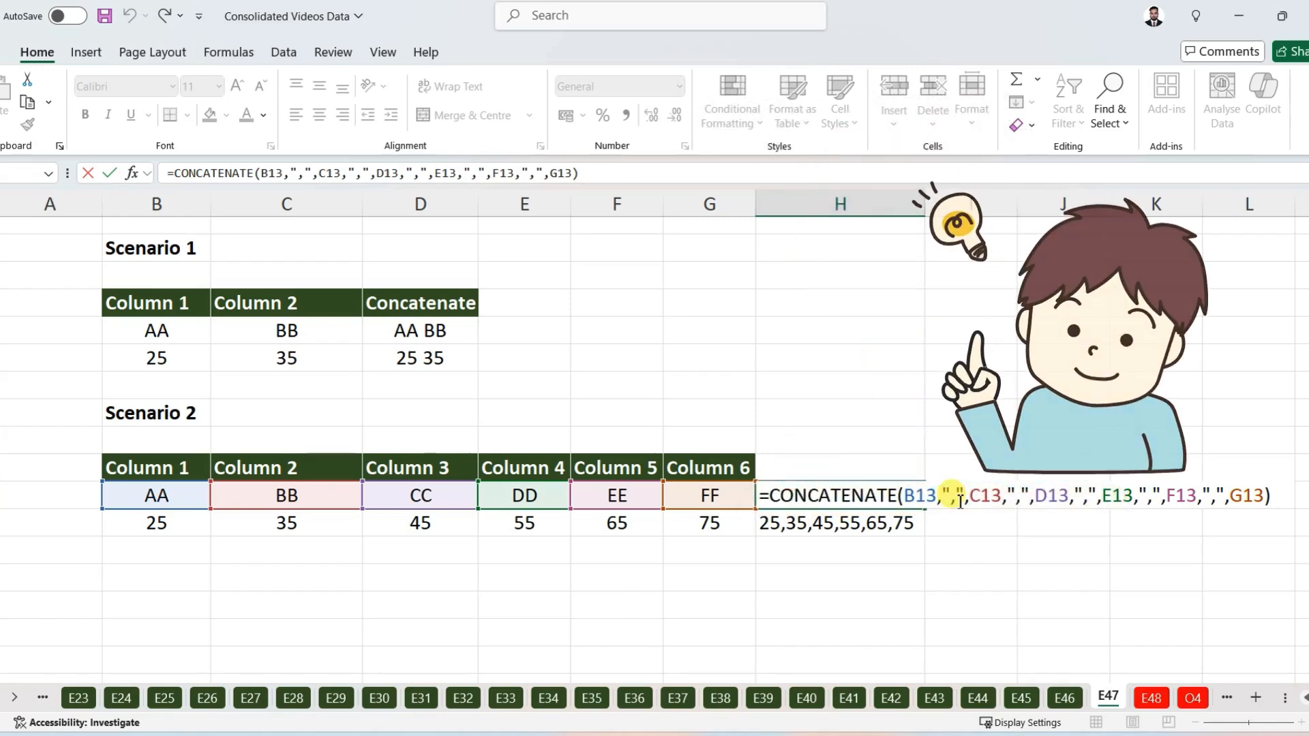
pyautogui.press('Return')
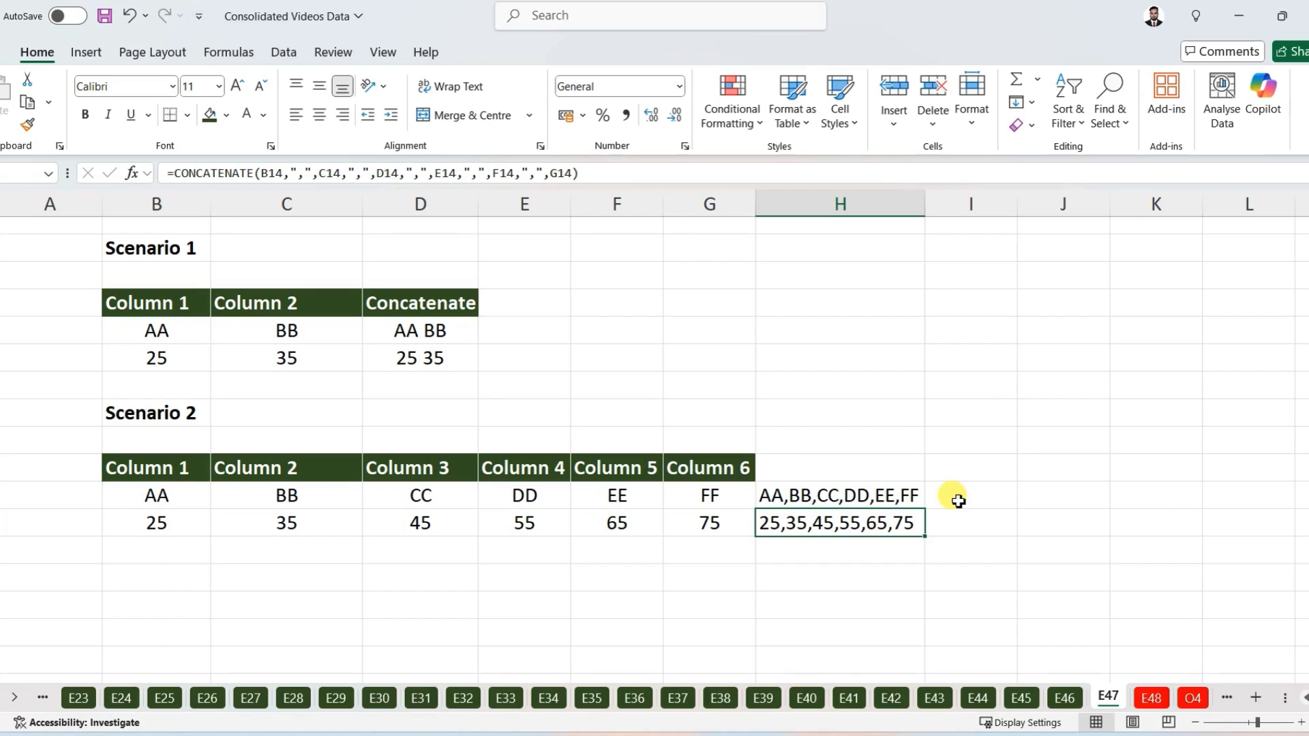
pyautogui.click(715, 322)
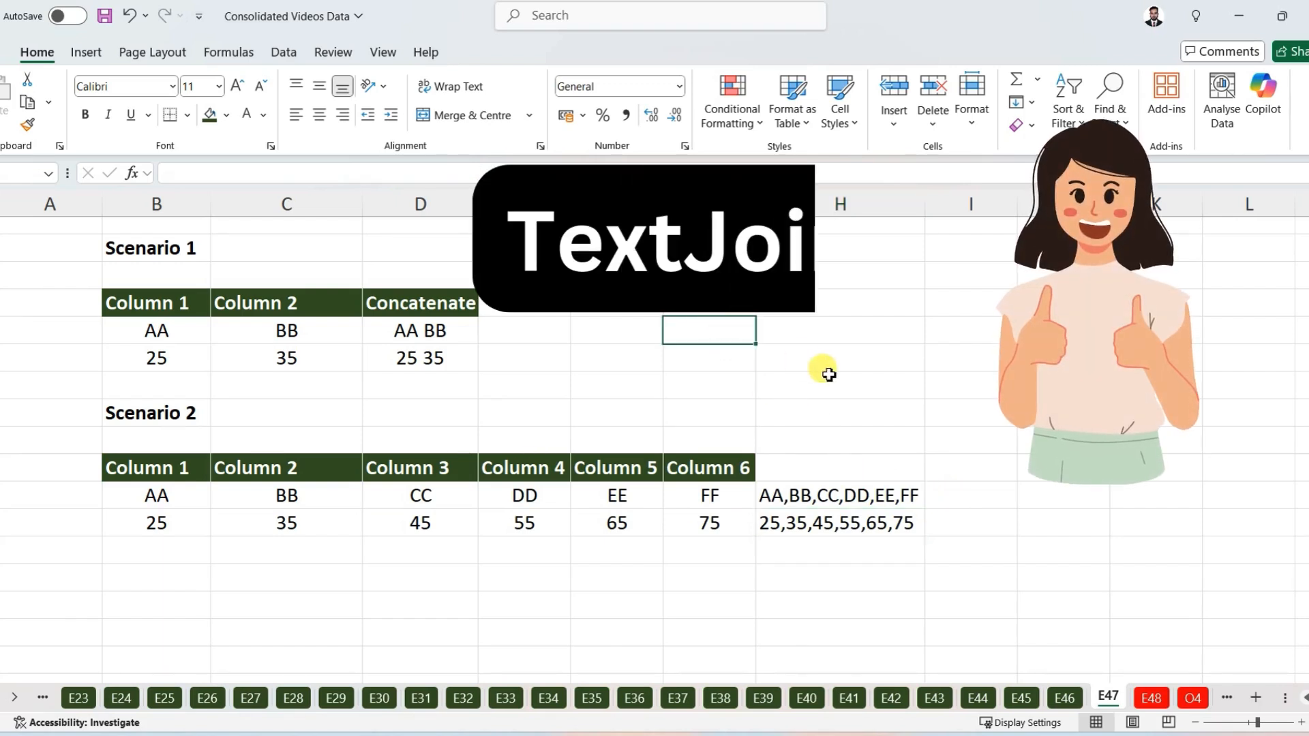